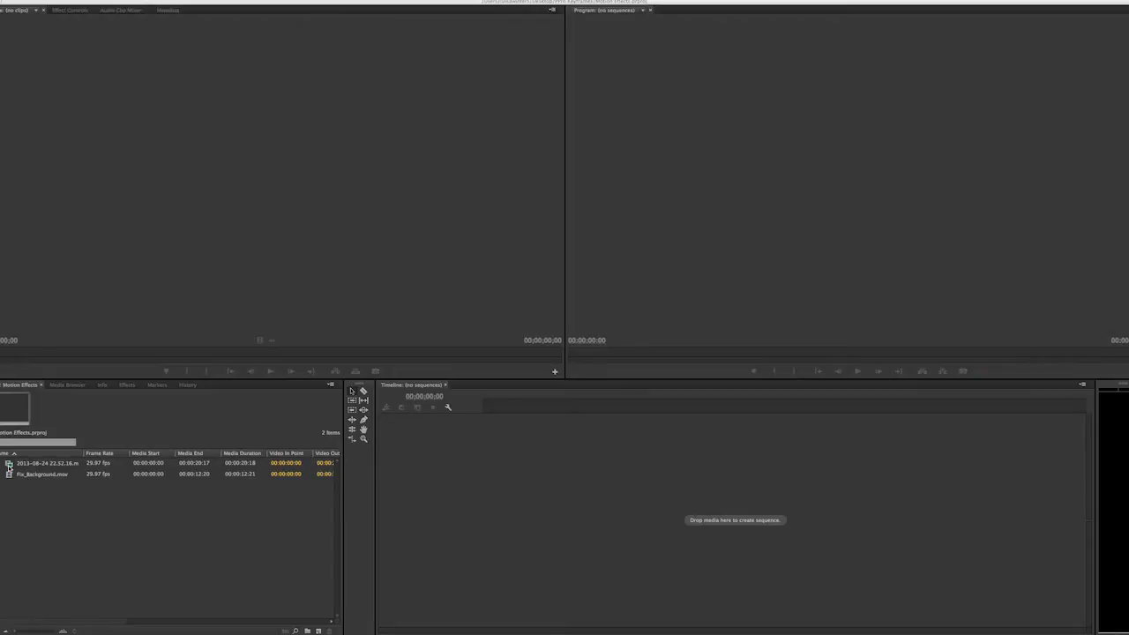
Select the 2013-08-24 22.52.16.mov clip in the Project panel to preview its thumbnail and details
left_click(9, 466)
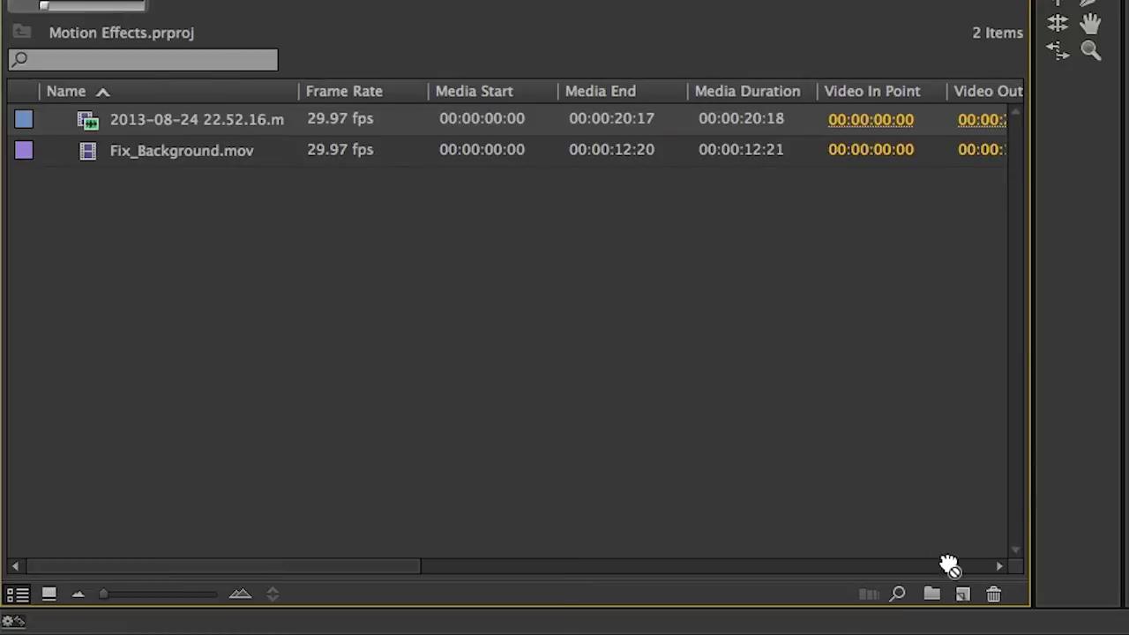
Make a new sequence from the 2013-08-24 clip and set its Motion Scale to 20
left_click_drag(948, 565, 961, 594)
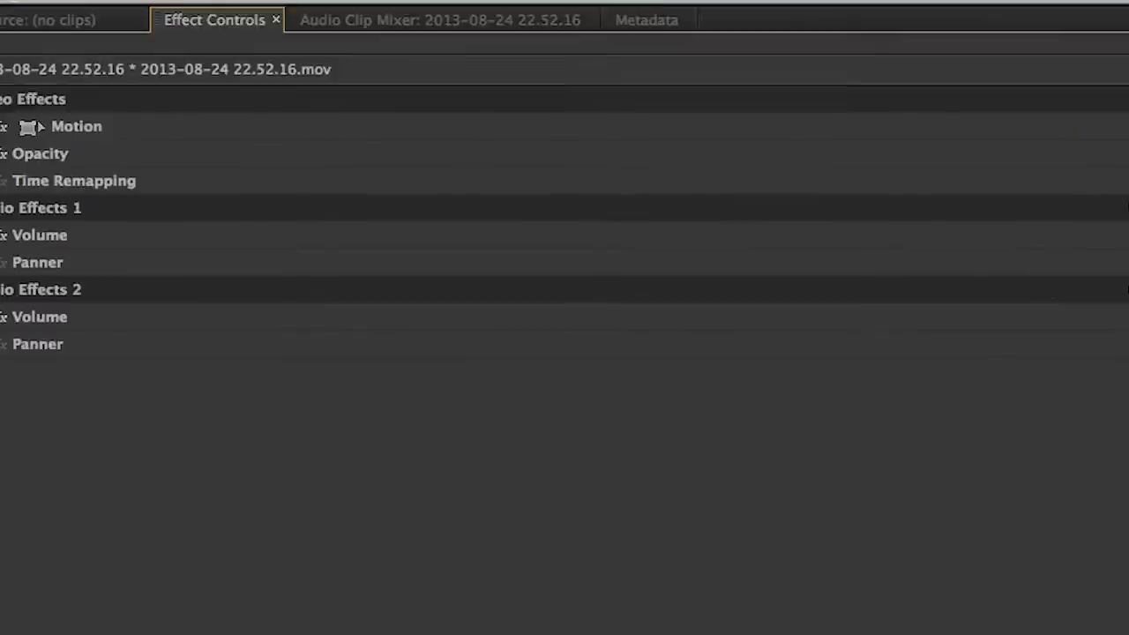
left_click(17, 170)
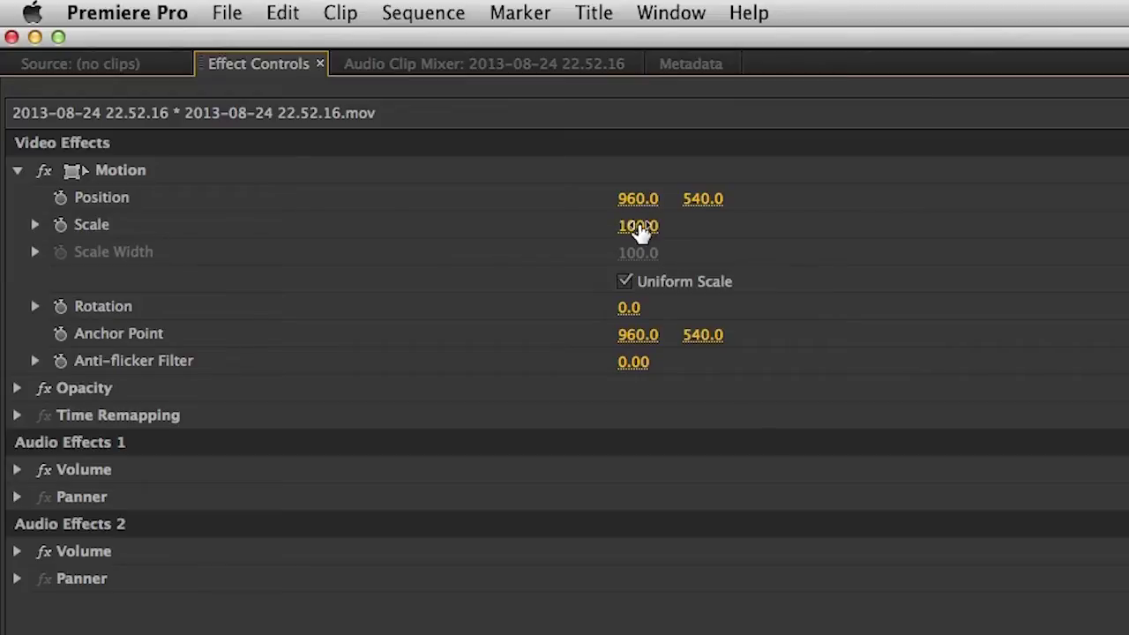
left_click(640, 227)
type("20")
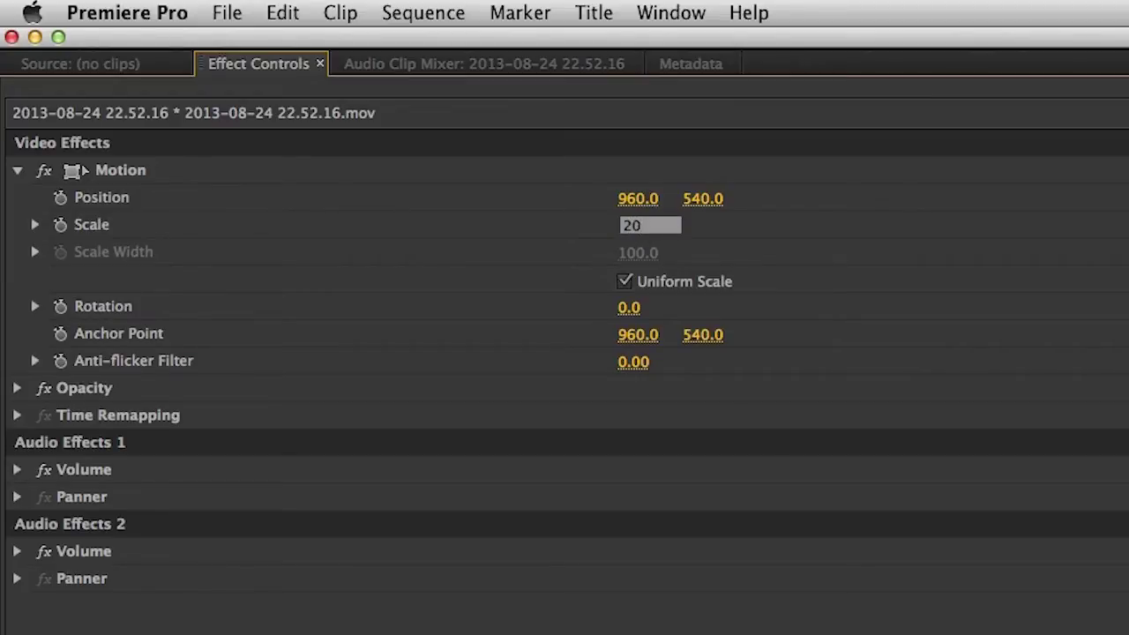
key("Return")
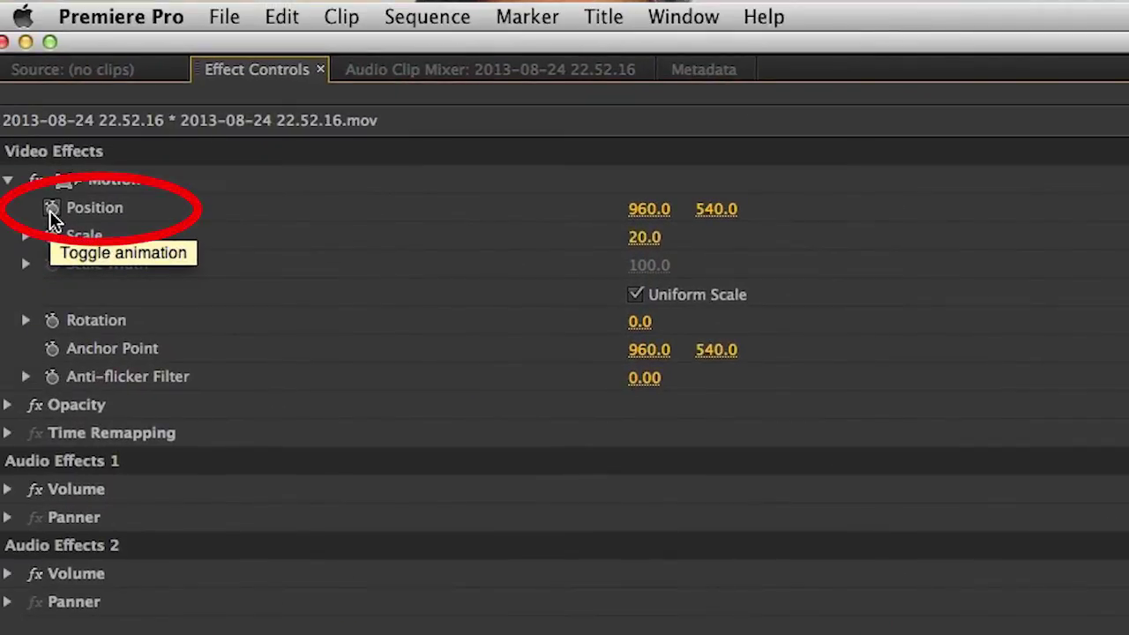
Enable Position keyframing and shift the first Position keyframe slightly later
left_click(50, 211)
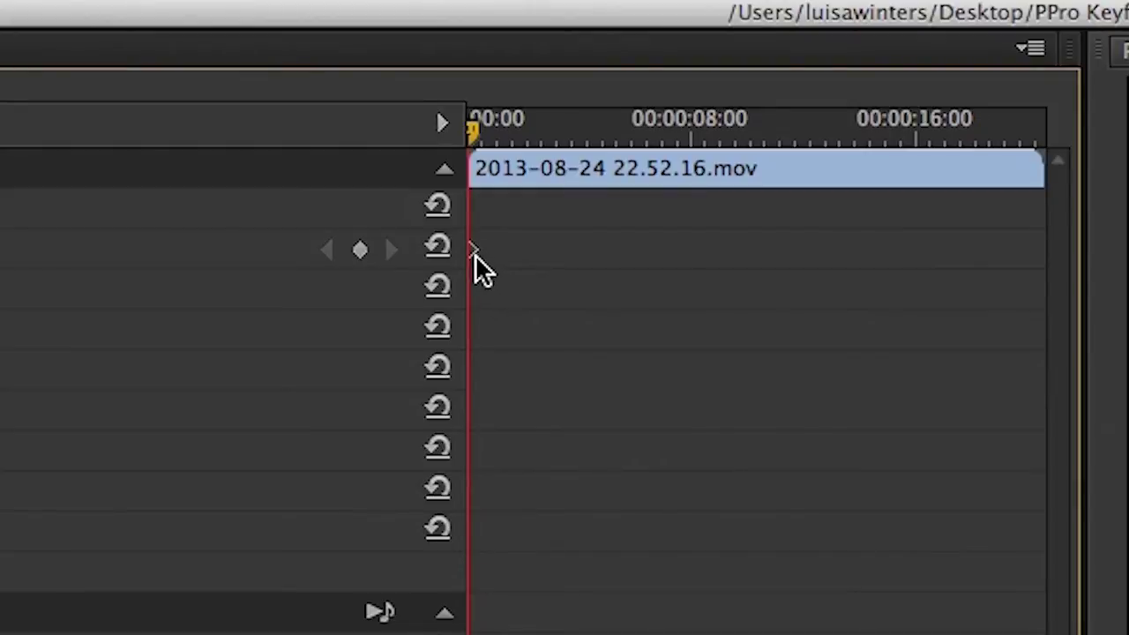
left_click_drag(475, 254, 506, 254)
At about 4 seconds, raise Position X to 1564 so the clip sits at the right edge
left_click_drag(479, 130, 617, 115)
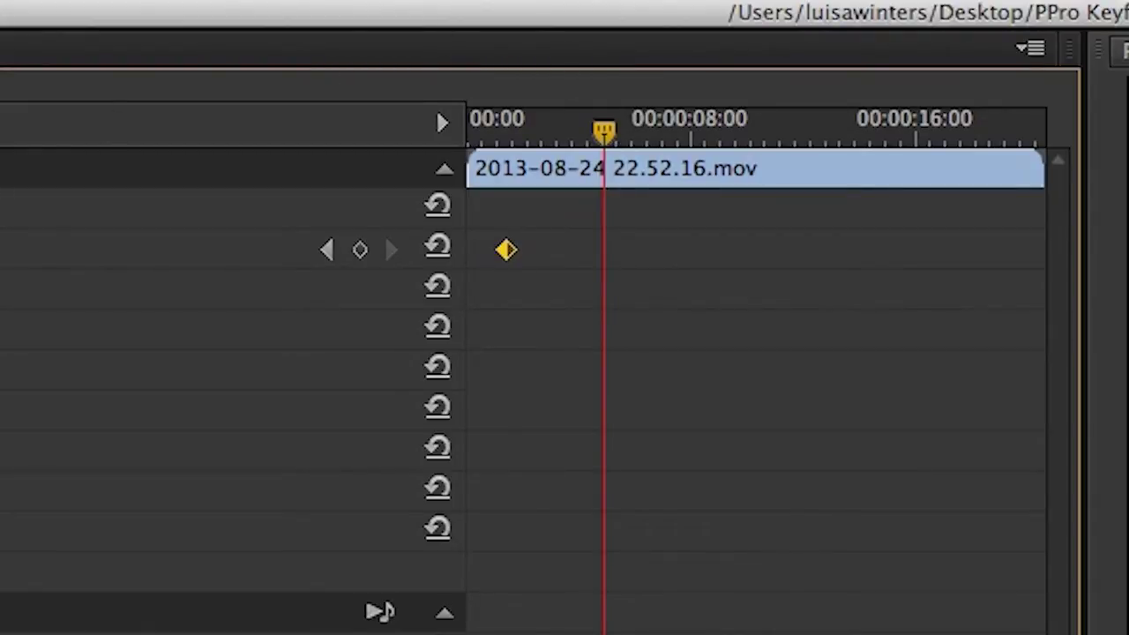
left_click_drag(930, 250, 1120, 251)
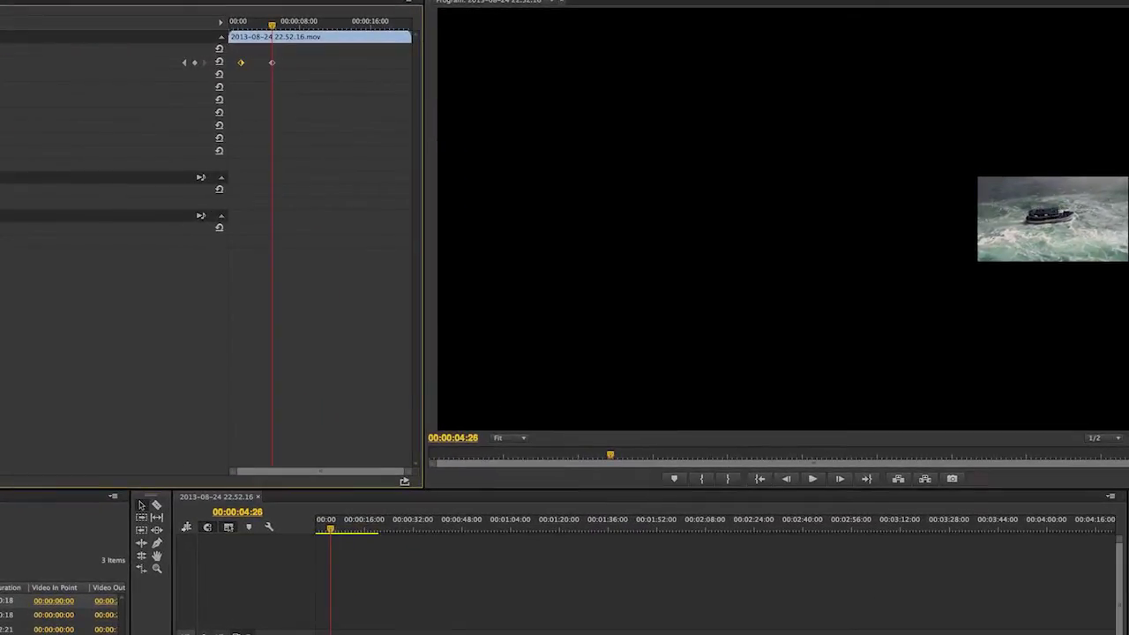
left_click(239, 24)
key("space")
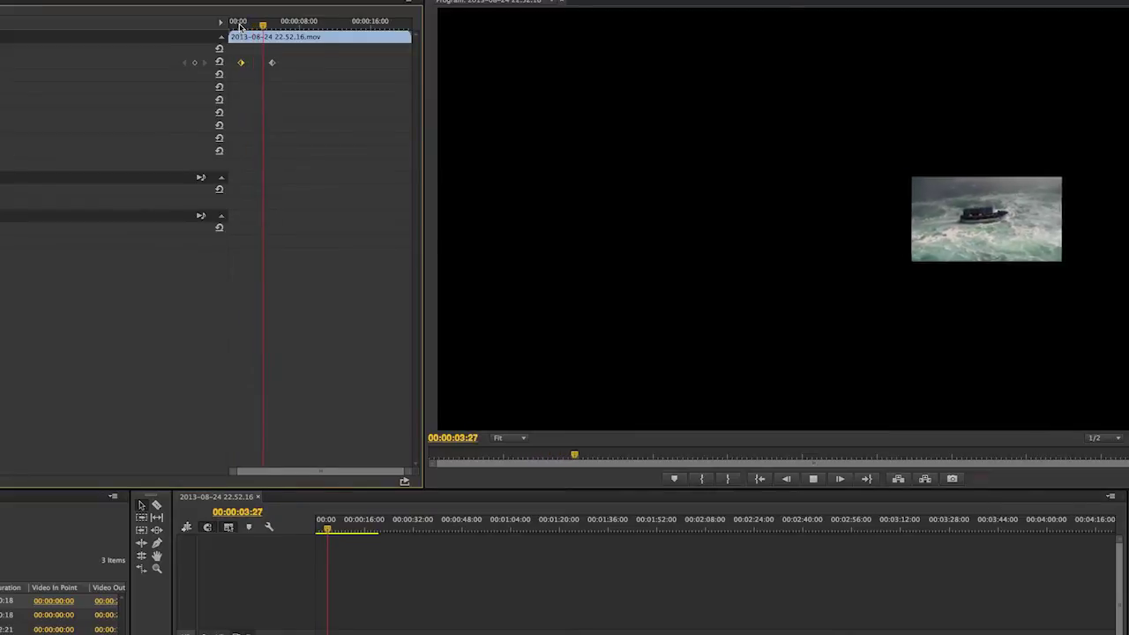
key("space")
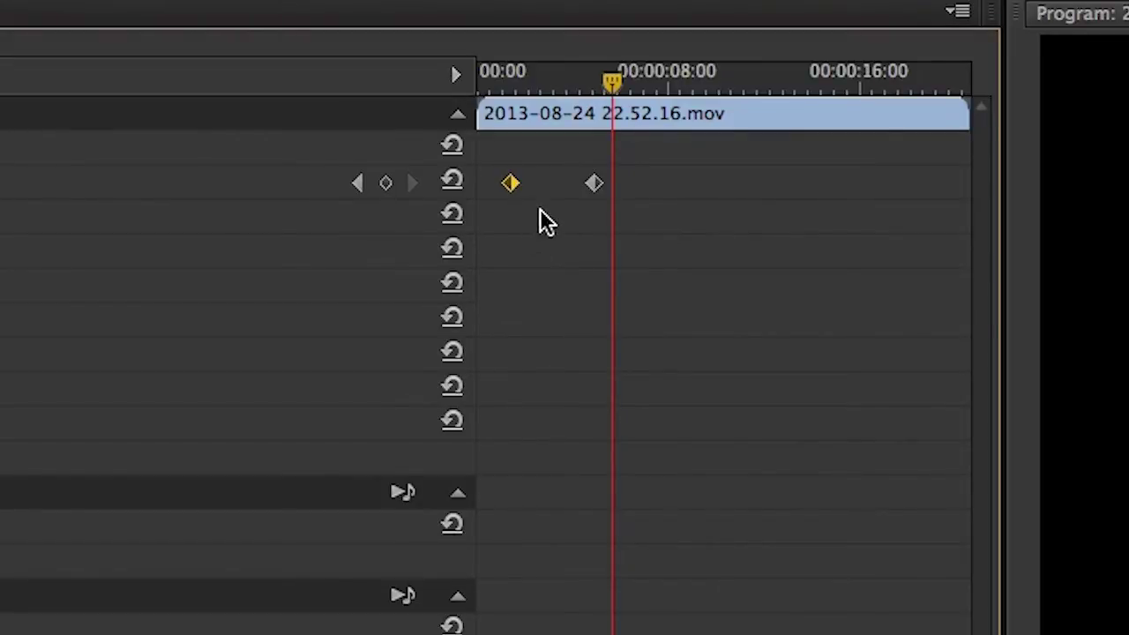
Reposition the second Position keyframe to a slightly earlier time
left_click_drag(597, 180, 548, 198)
left_click_drag(550, 188, 667, 188)
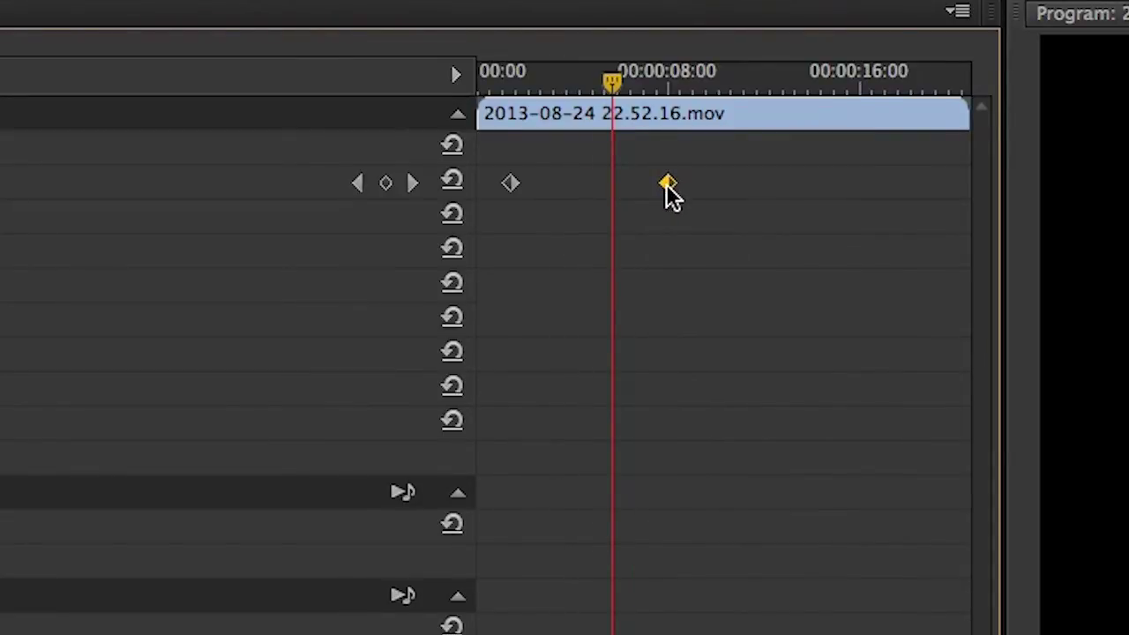
left_click_drag(668, 188, 549, 203)
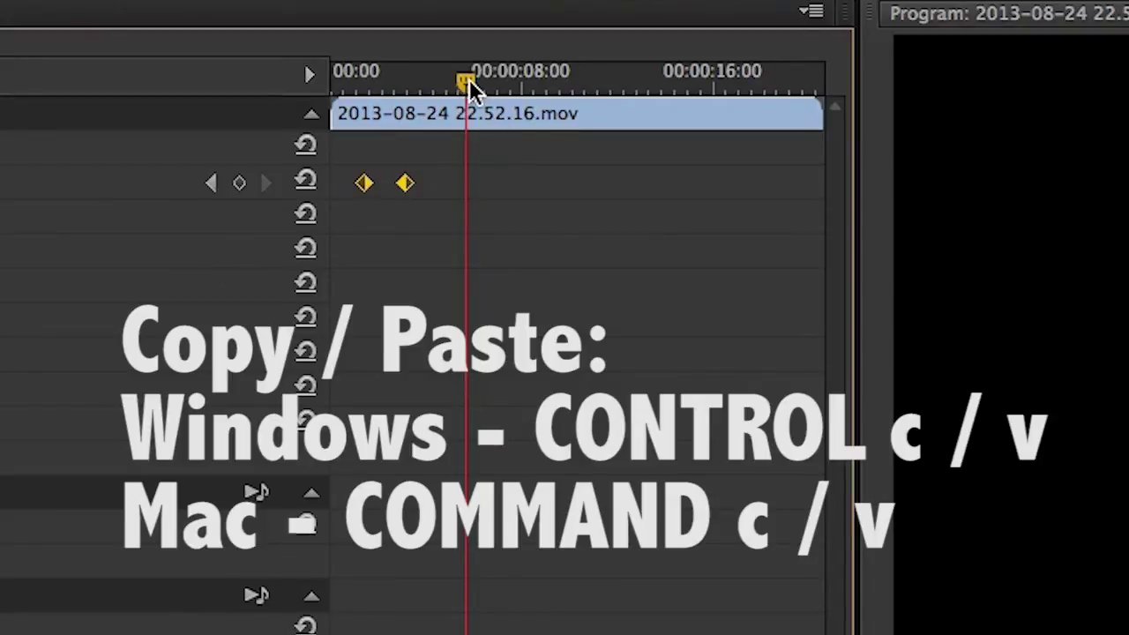
Paste the two Position keyframes, then duplicate all four further along to make eight
key("super+v")
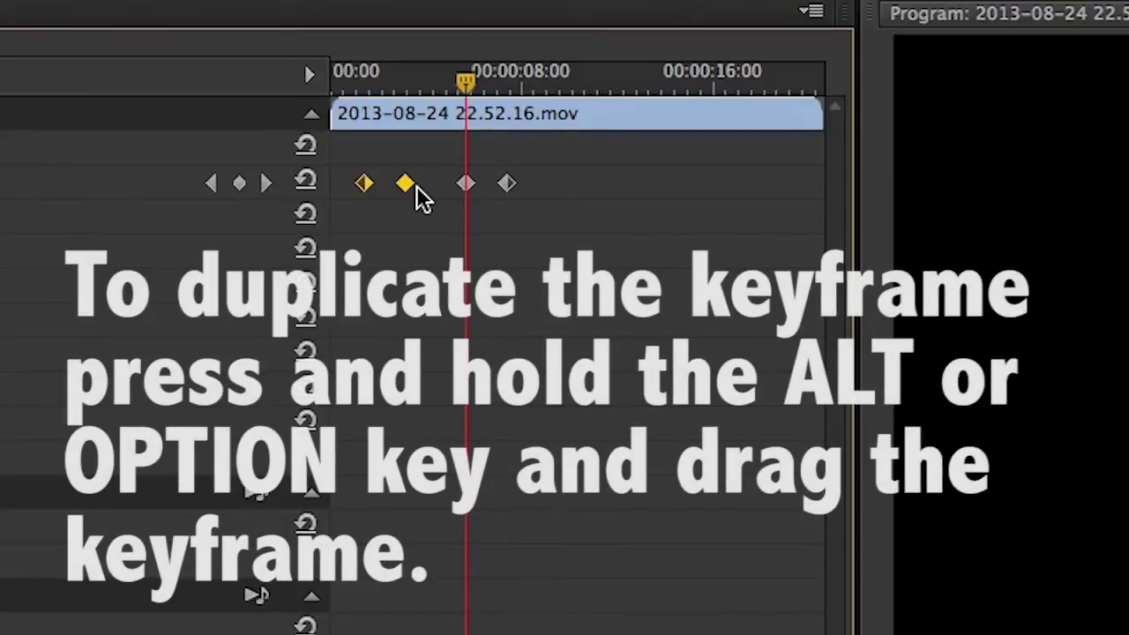
left_click_drag(547, 192, 357, 164)
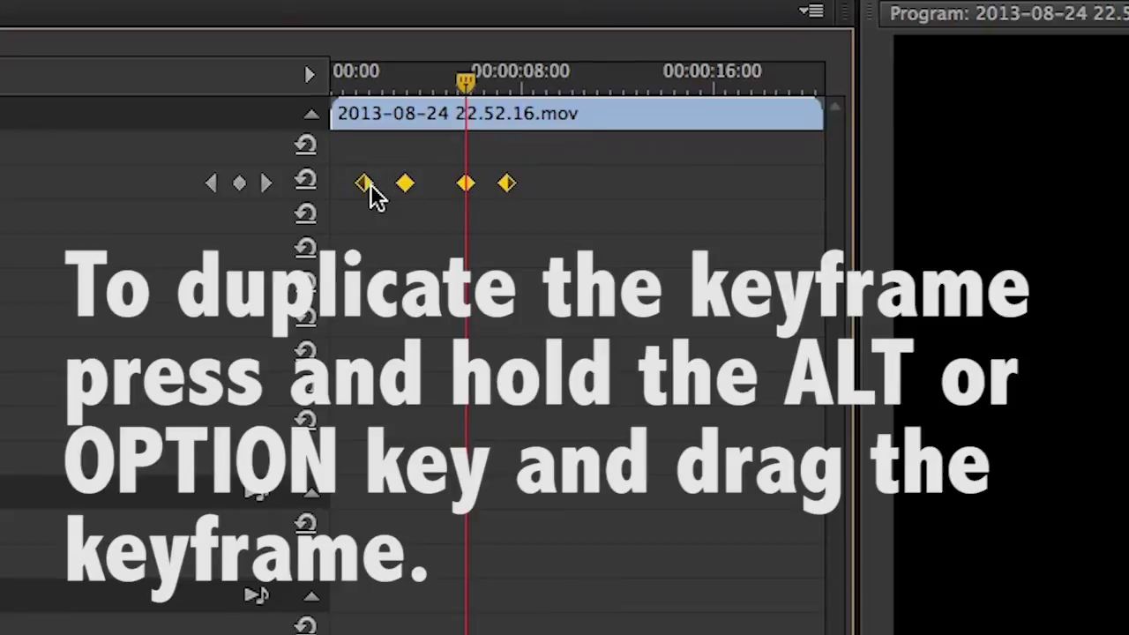
left_click_drag(369, 185, 567, 184)
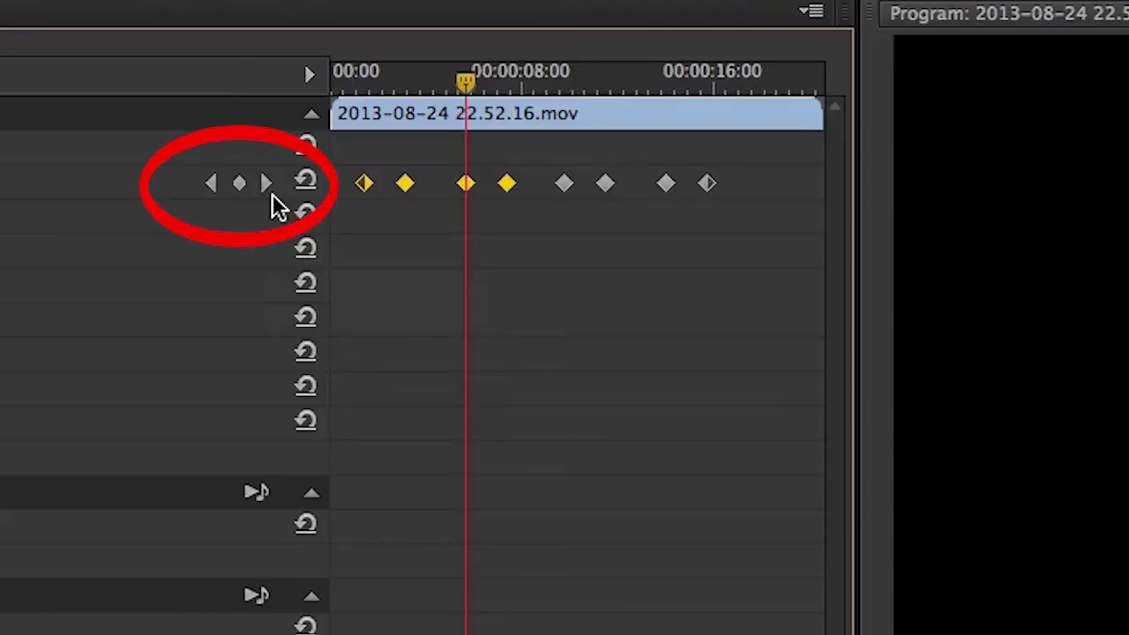
Step back to the first Position keyframe, then forward through the following keyframes
left_click(212, 183)
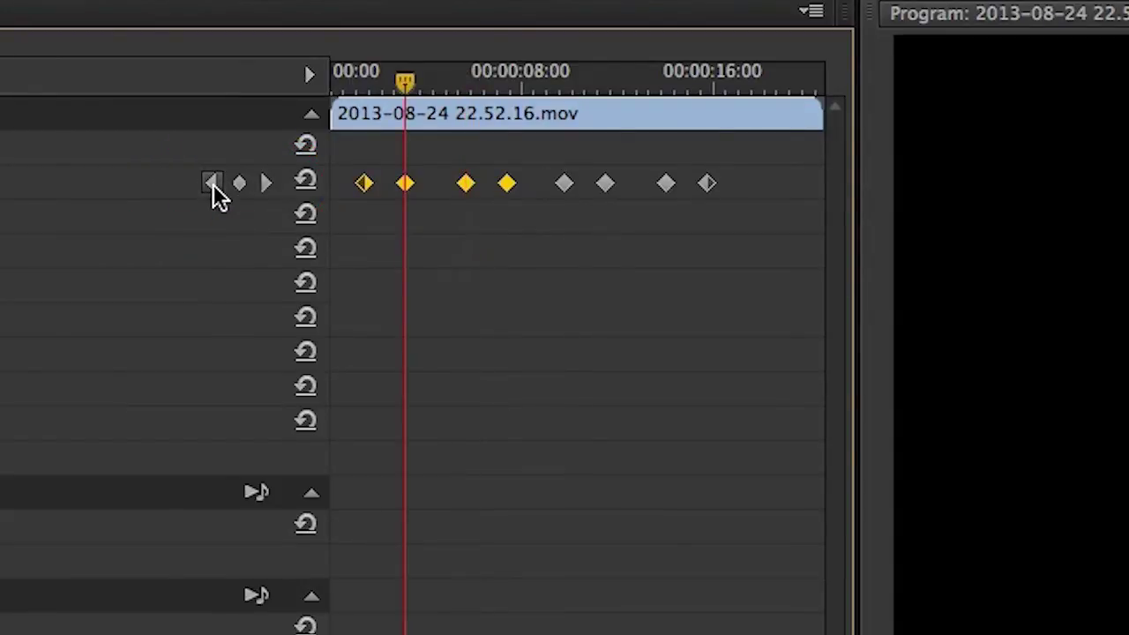
left_click(212, 183)
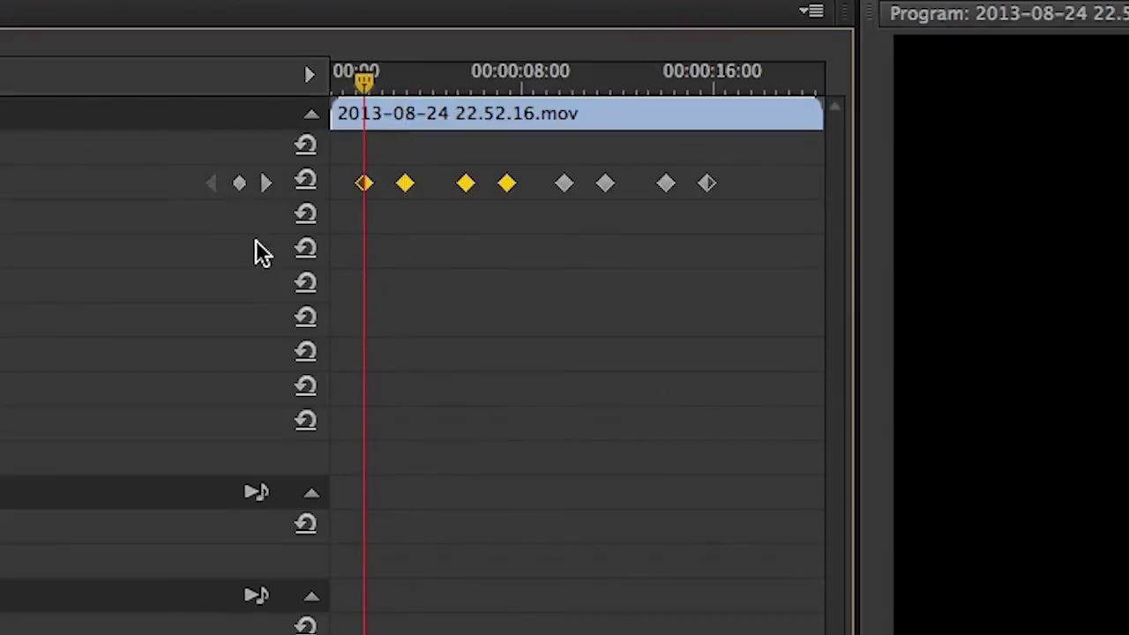
left_click(266, 182)
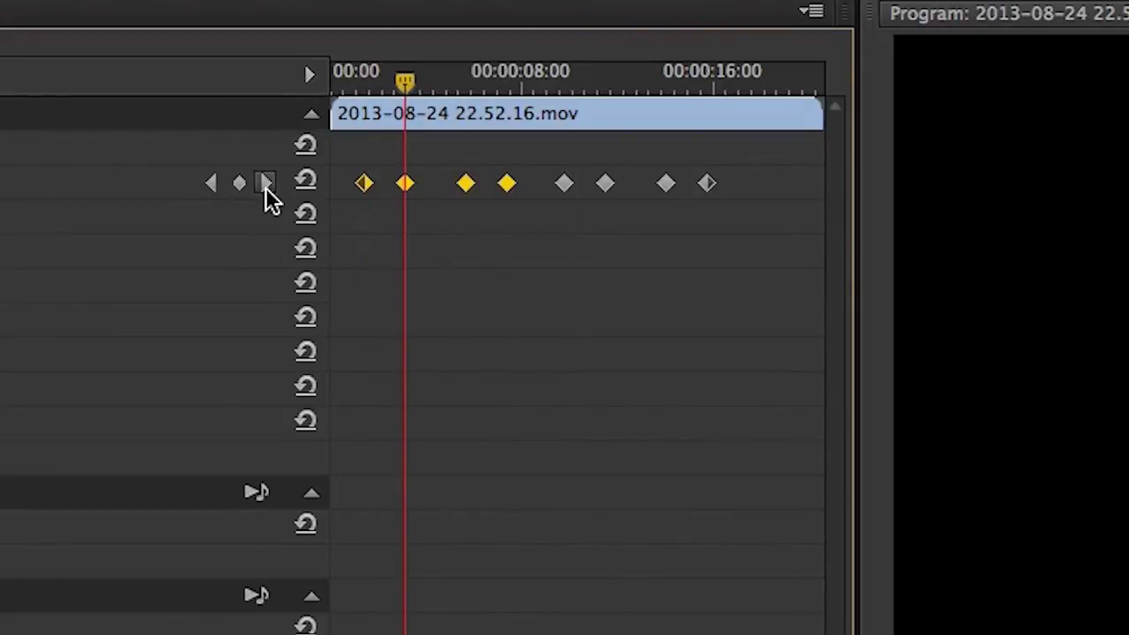
left_click(267, 183)
left_click(266, 182)
left_click(266, 182)
left_click(266, 183)
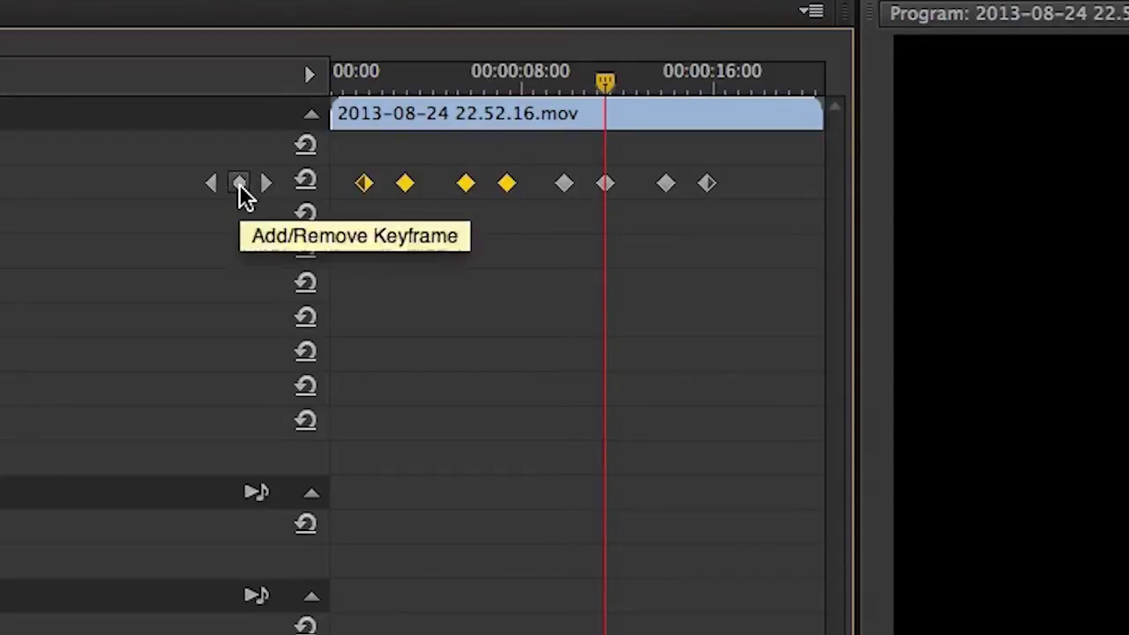
Remove and re-add the keyframe at the playhead, then add a ninth keyframe near 16 seconds
left_click(239, 186)
left_click(239, 183)
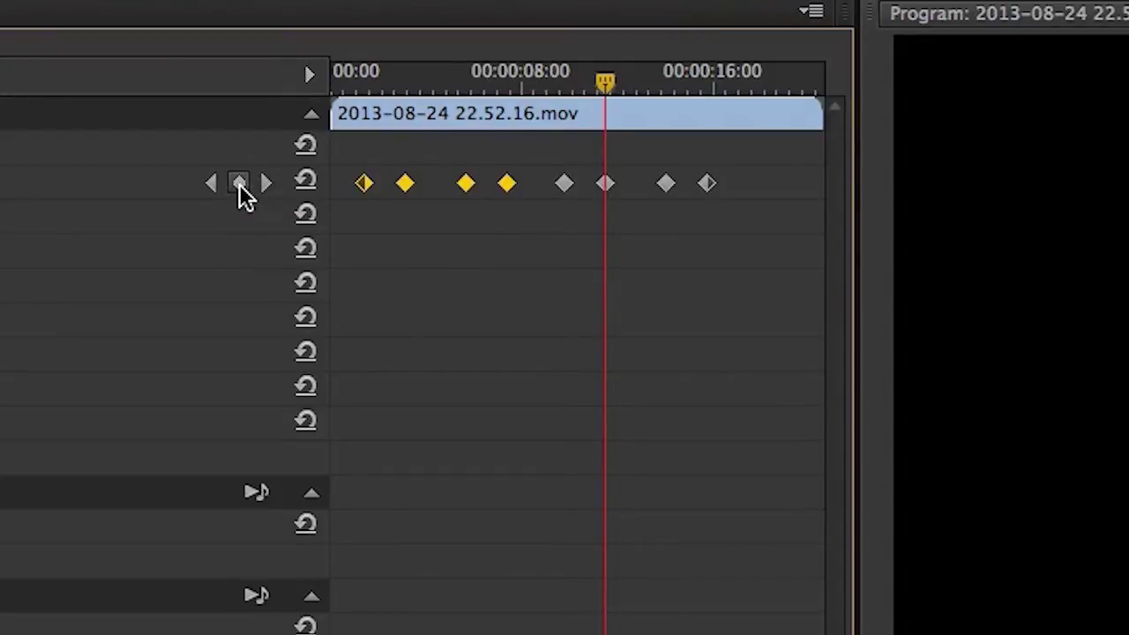
left_click(747, 81)
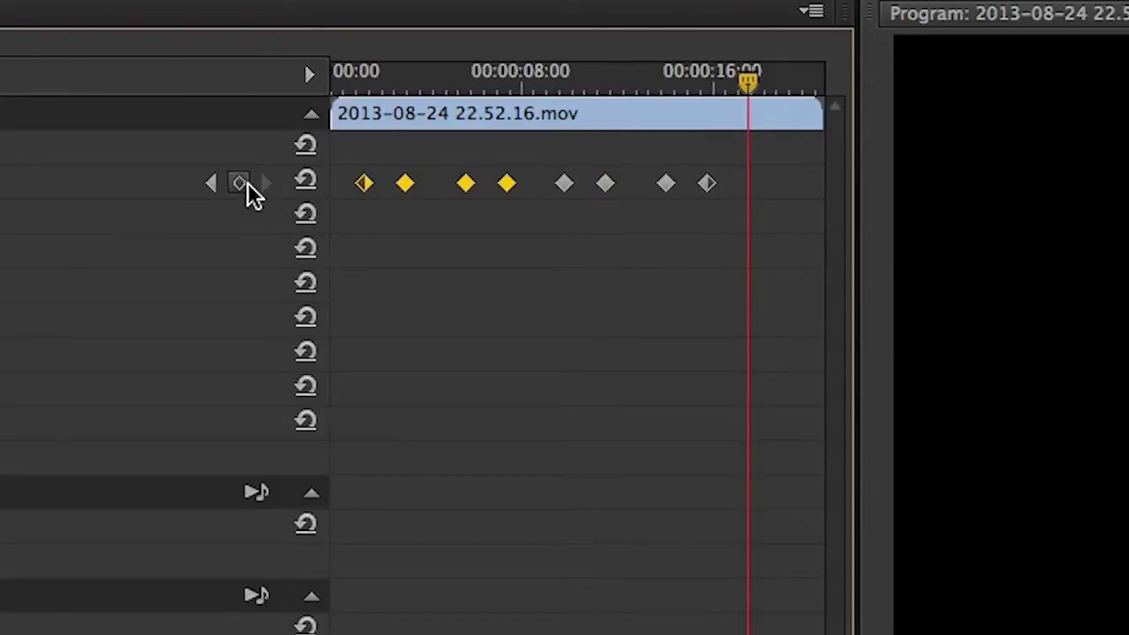
left_click(247, 185)
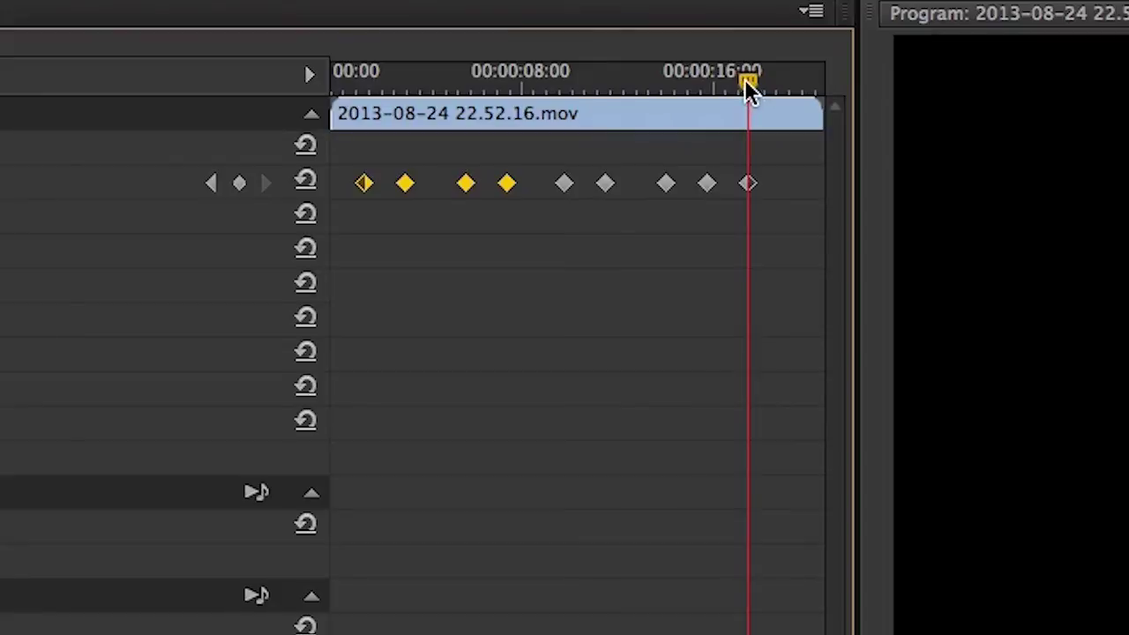
left_click_drag(746, 83, 662, 89)
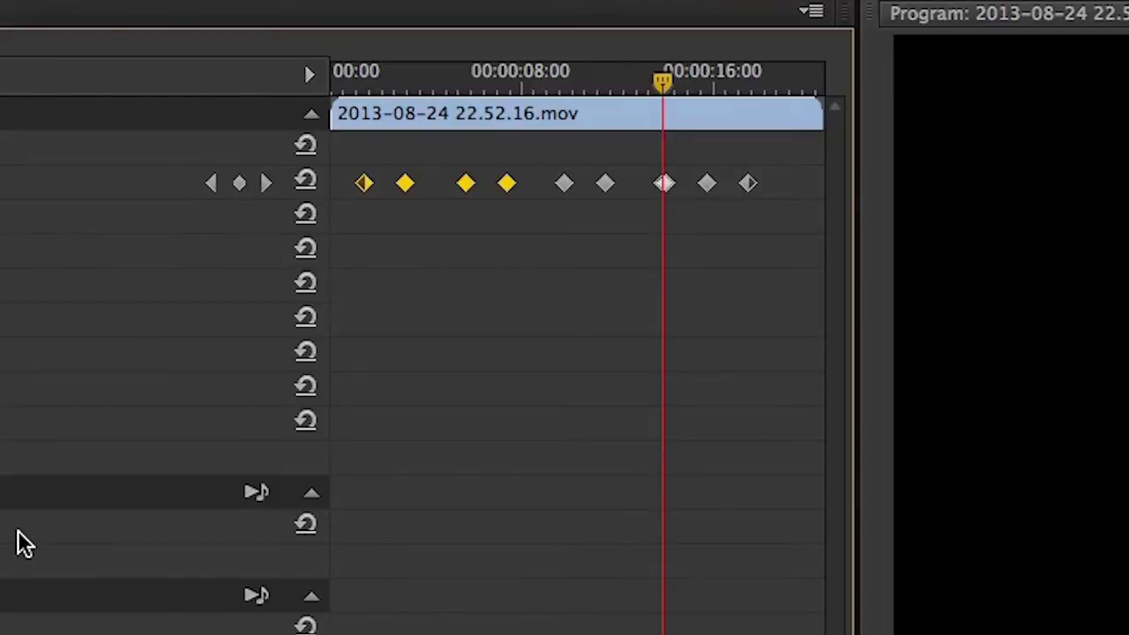
key("=")
key("=")
key("=")
key("=")
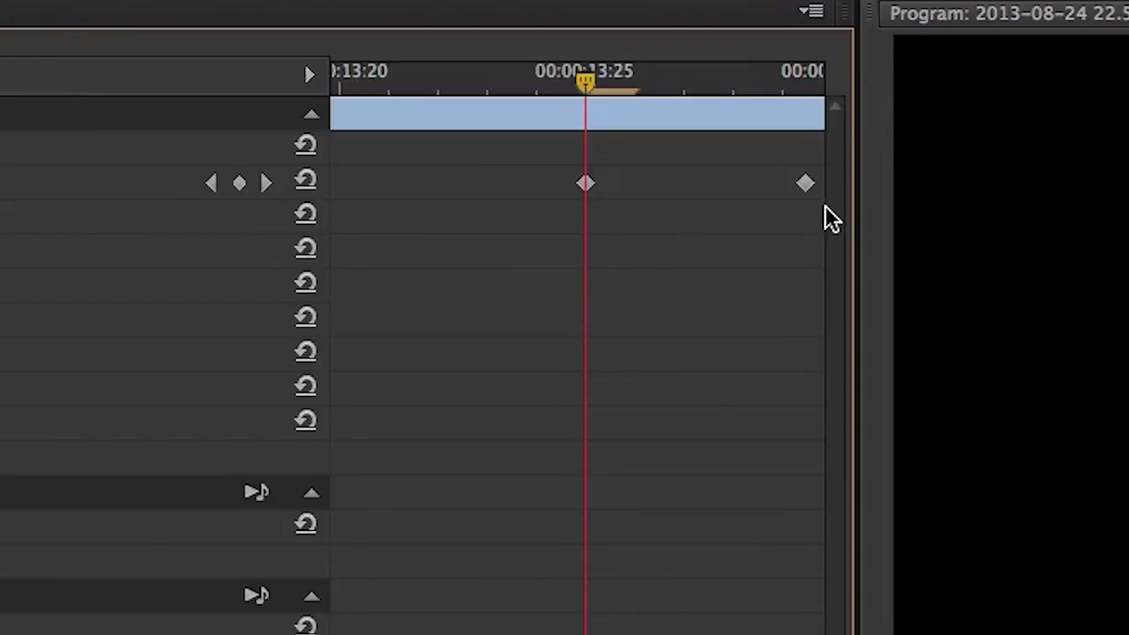
key("minus")
key("minus")
key("minus")
key("minus")
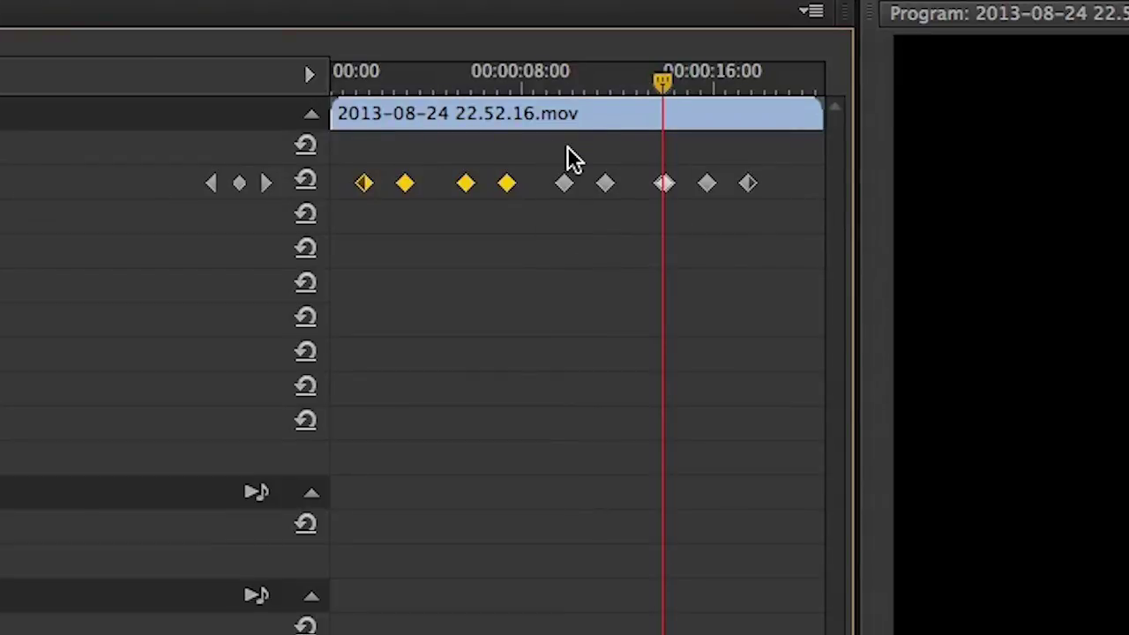
left_click(498, 78)
left_click_drag(499, 78, 565, 75)
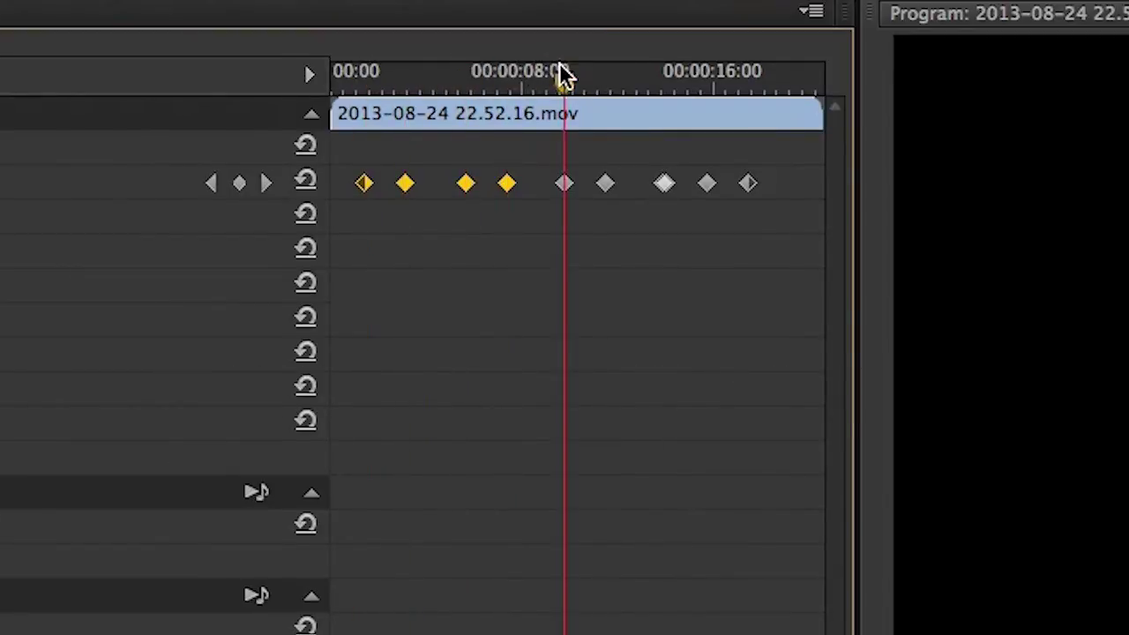